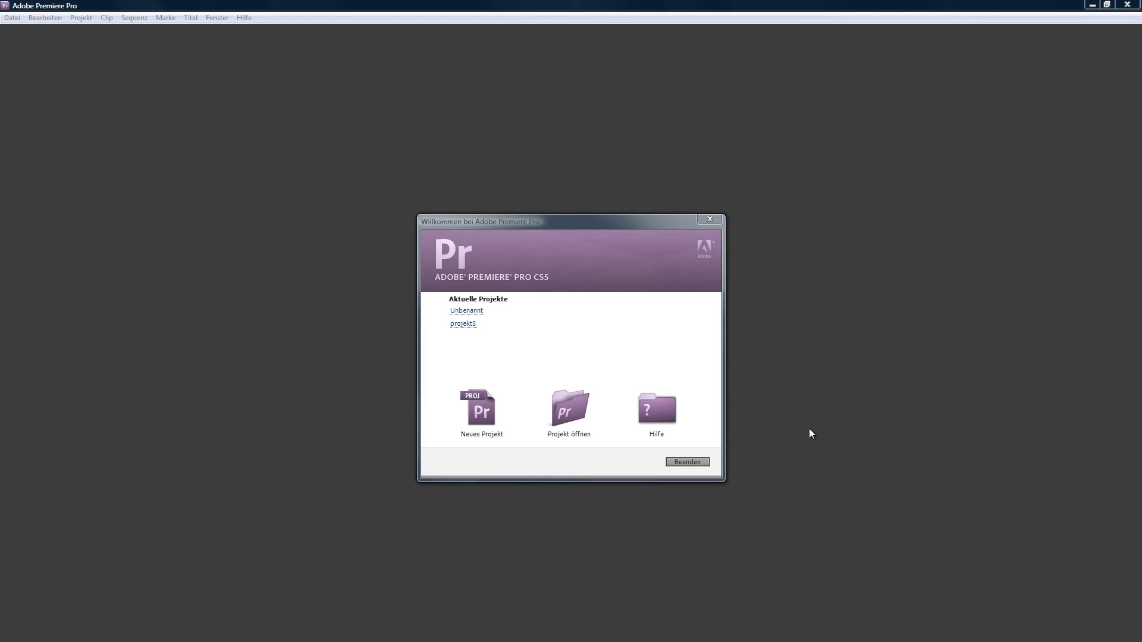
# Start a new project with Timecode video, Audio-Samples audio and HDV capture formats.
pyautogui.click(479, 401)
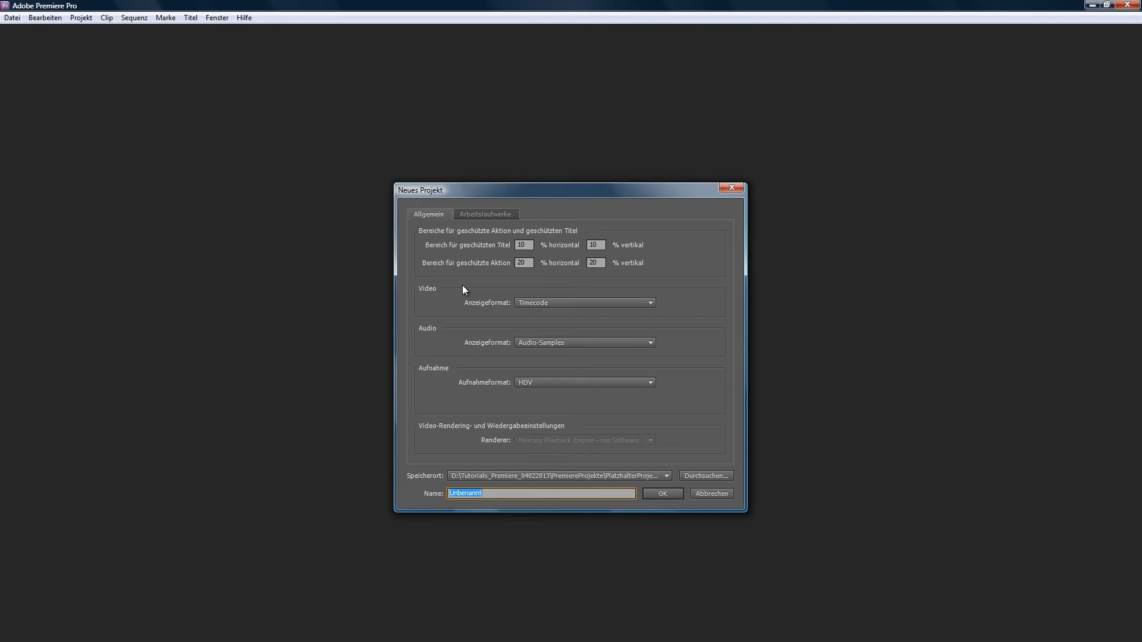
pyautogui.click(564, 303)
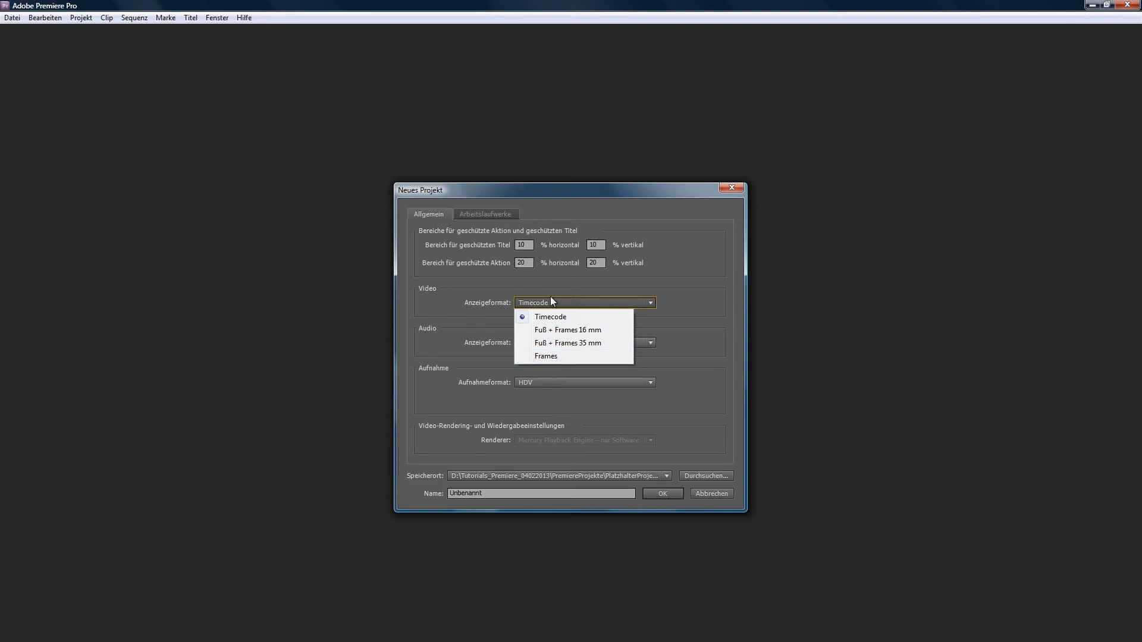
pyautogui.click(548, 316)
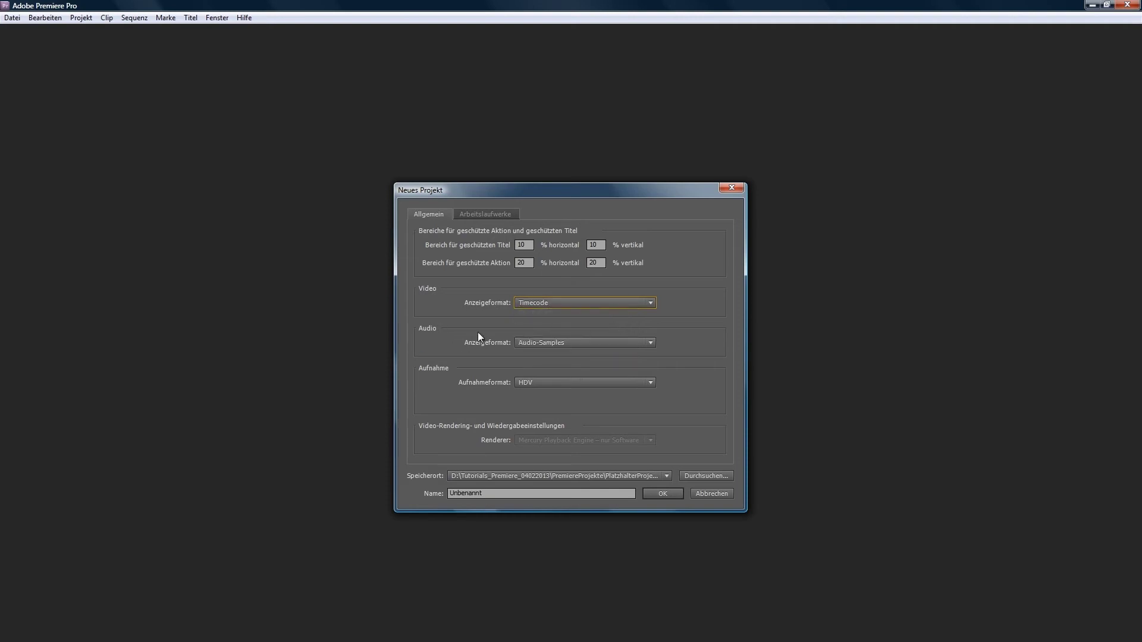
pyautogui.click(540, 348)
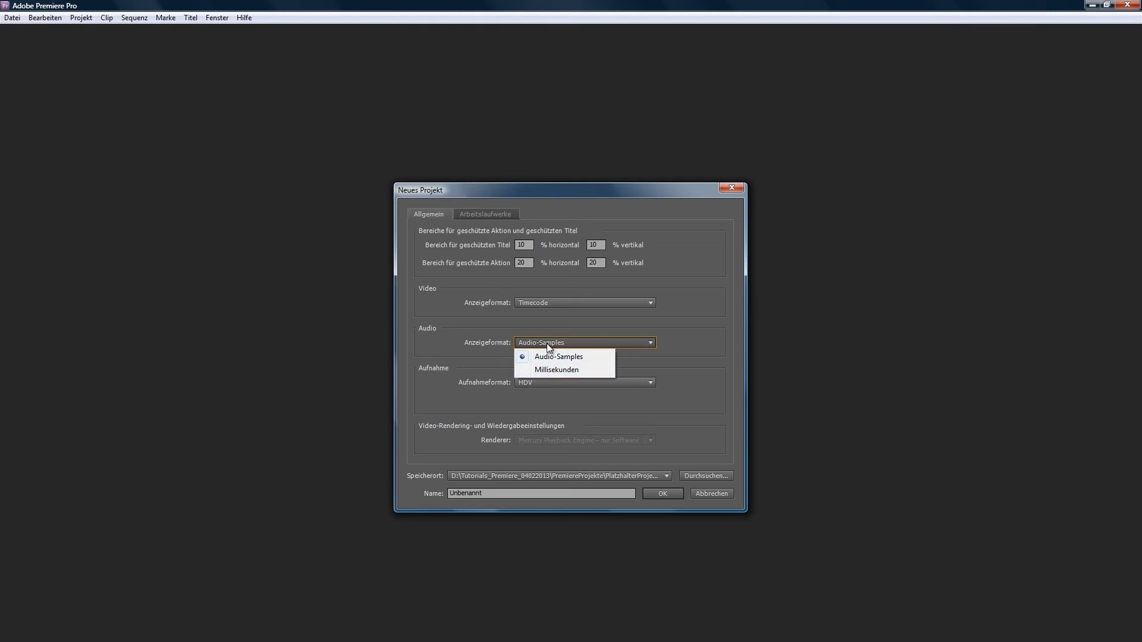
pyautogui.click(547, 343)
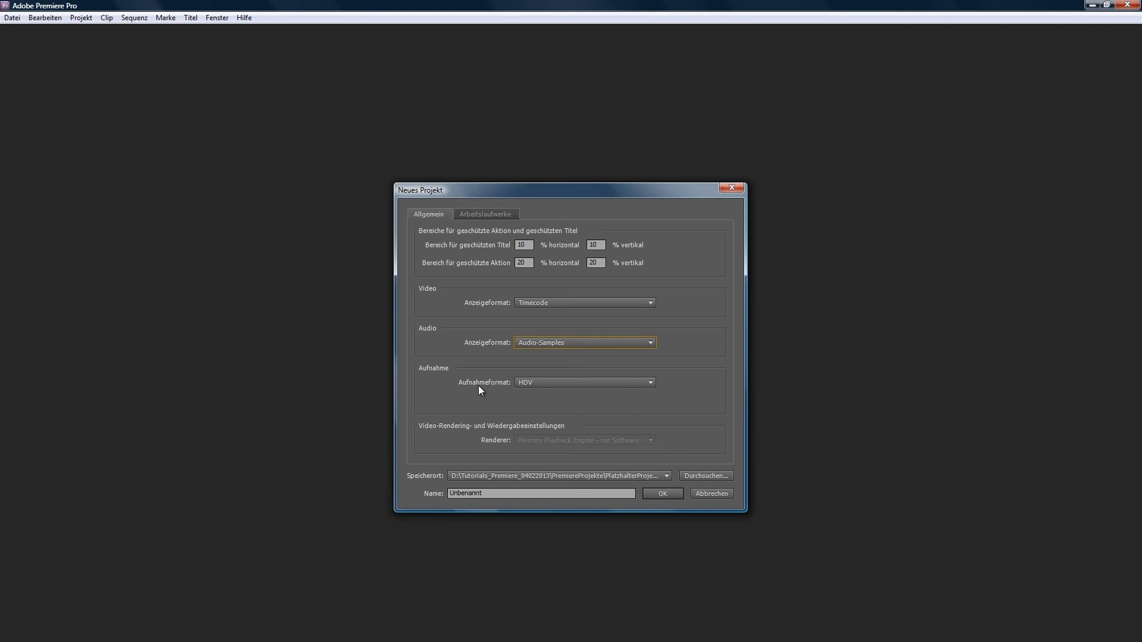
pyautogui.click(570, 384)
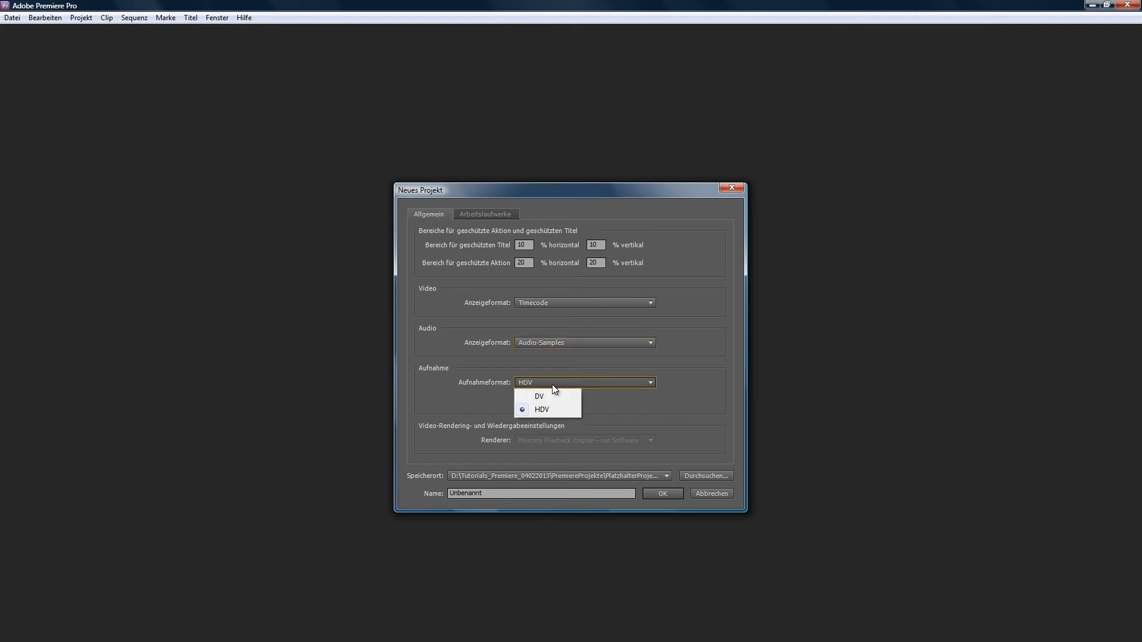
pyautogui.click(544, 411)
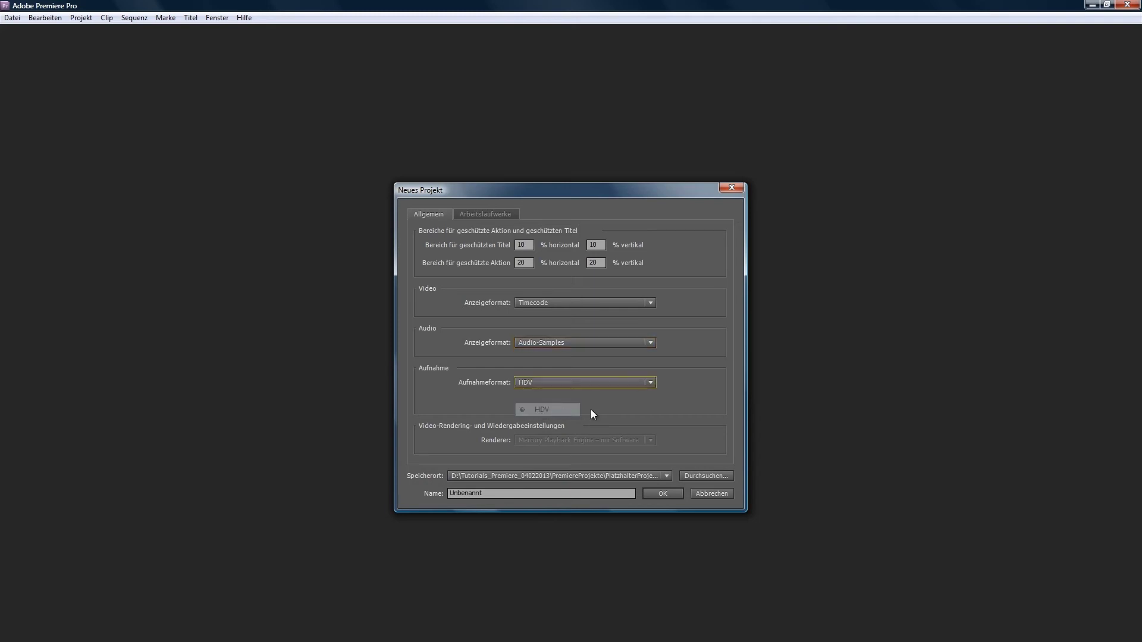
# Show the Arbeitslaufwerke scratch disk locations for capture and preview.
pyautogui.click(479, 215)
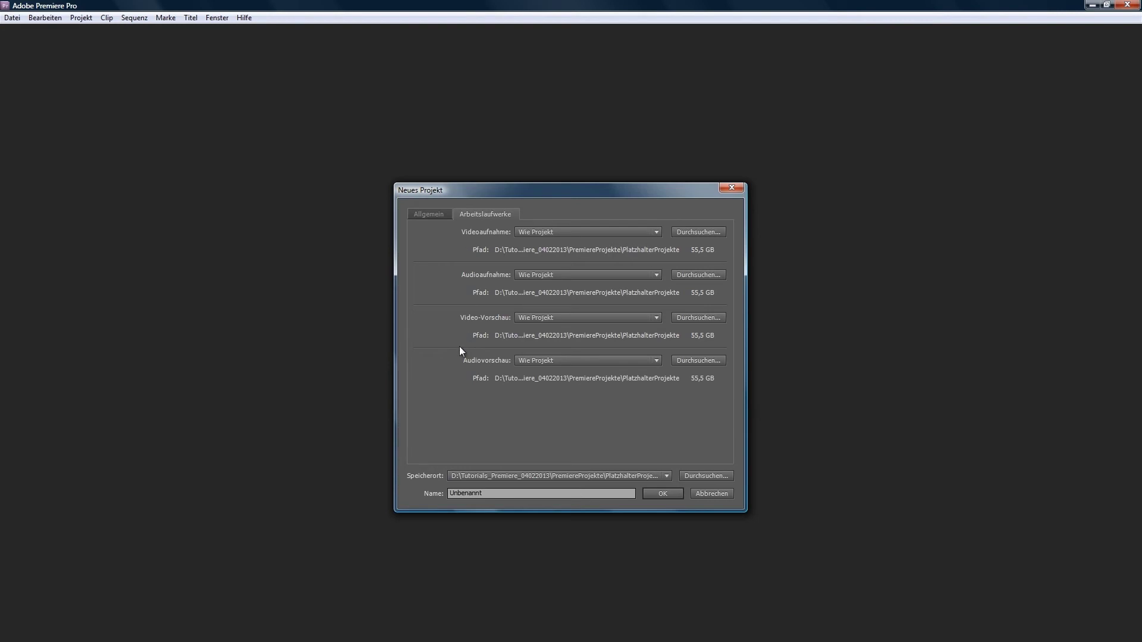
# Set the project location to a new basic_training_part1 folder inside PremiereProjekte.
pyautogui.click(706, 476)
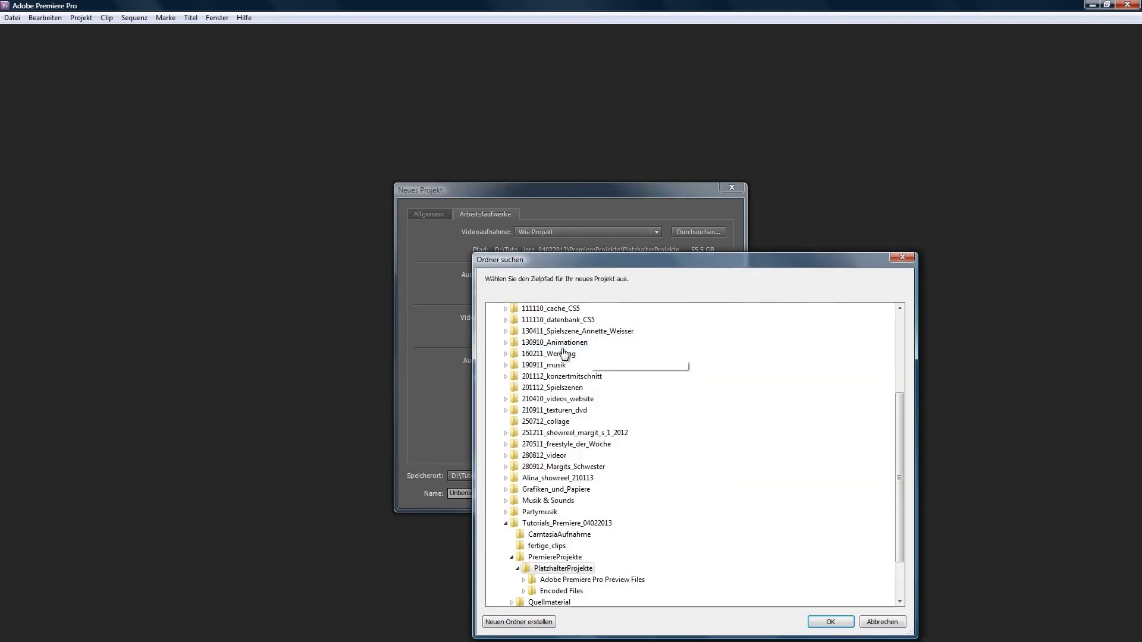
pyautogui.click(550, 560)
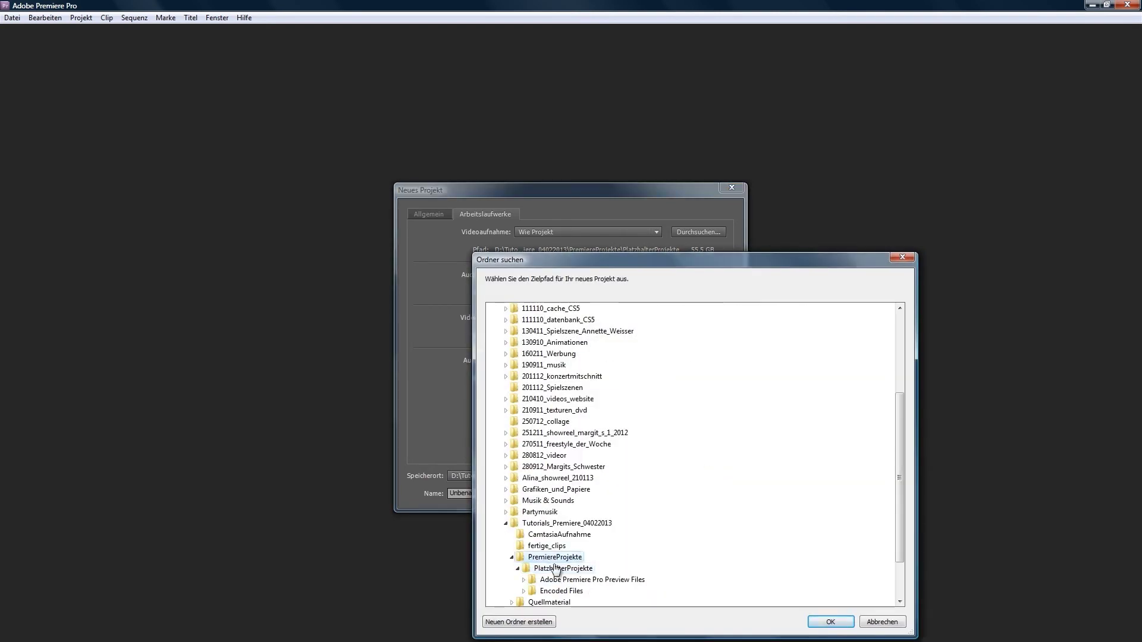
pyautogui.click(526, 623)
pyautogui.write('basic')
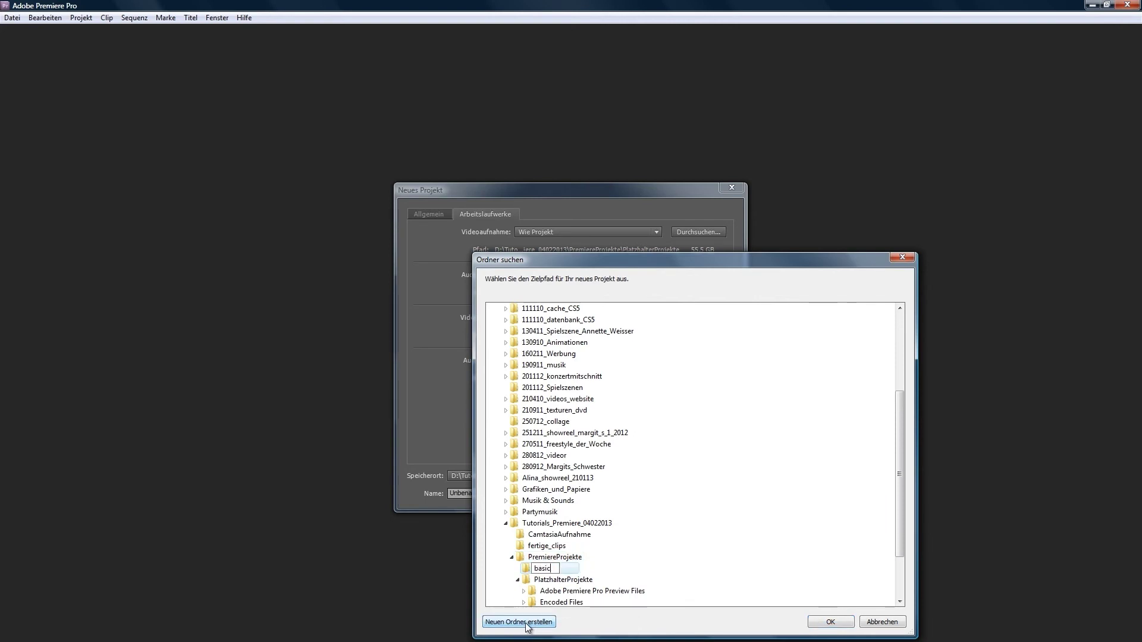
pyautogui.write('_training_part1')
pyautogui.press('Return')
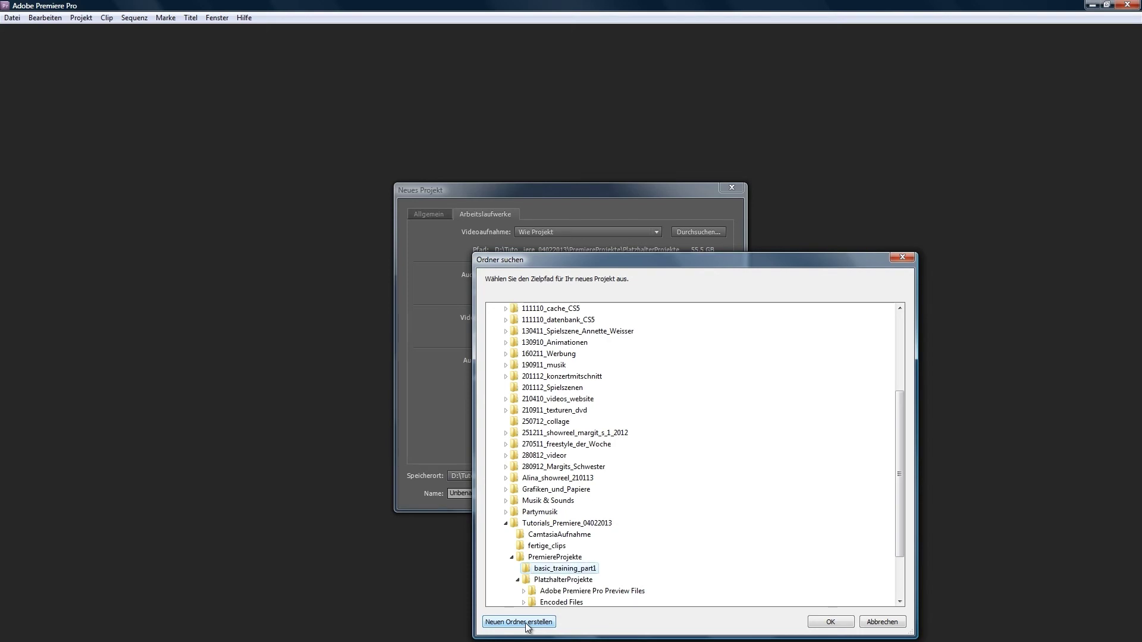
pyautogui.click(836, 622)
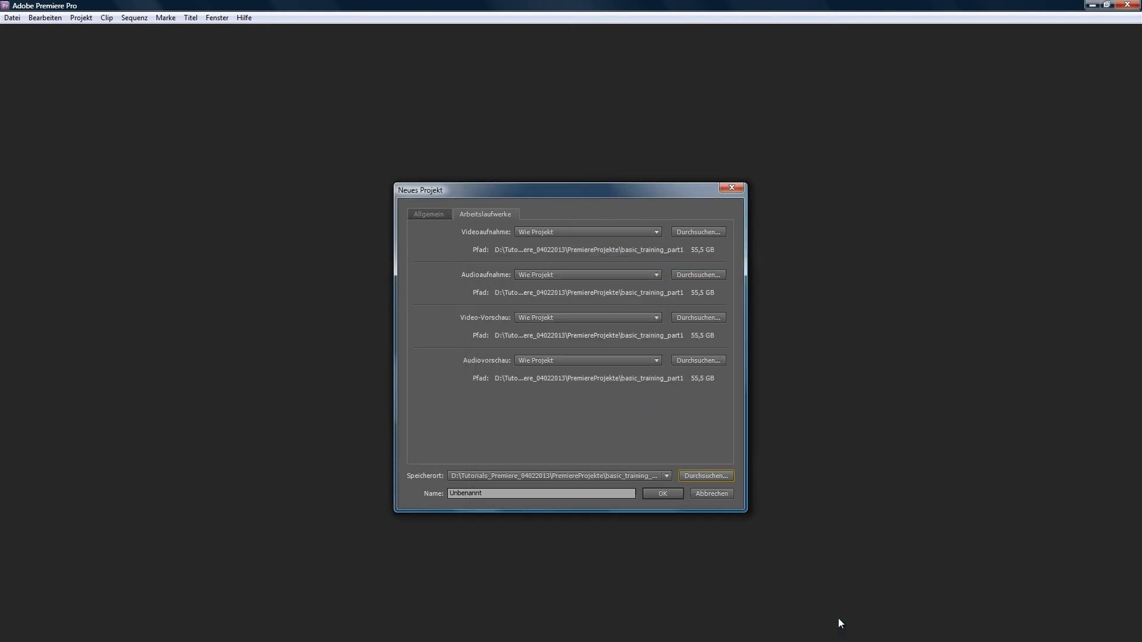
# Name the project basic_training_part1 and create it.
pyautogui.moveTo(487, 496); pyautogui.dragTo(442, 493)
pyautogui.write('basic_tra')
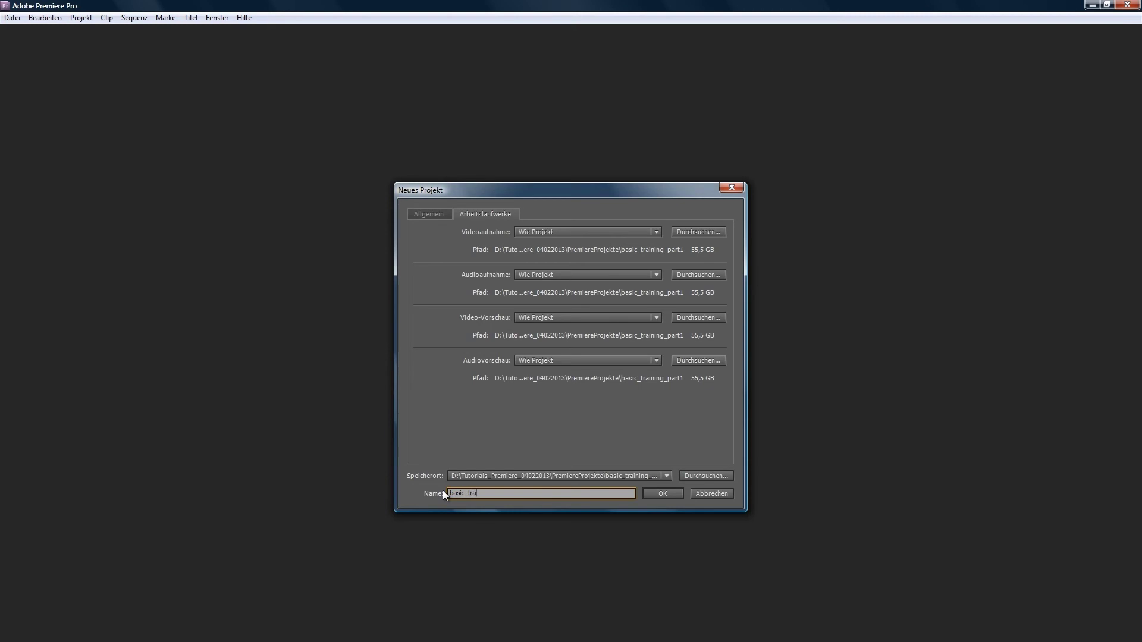
pyautogui.write('ining_part1')
pyautogui.press('Return')
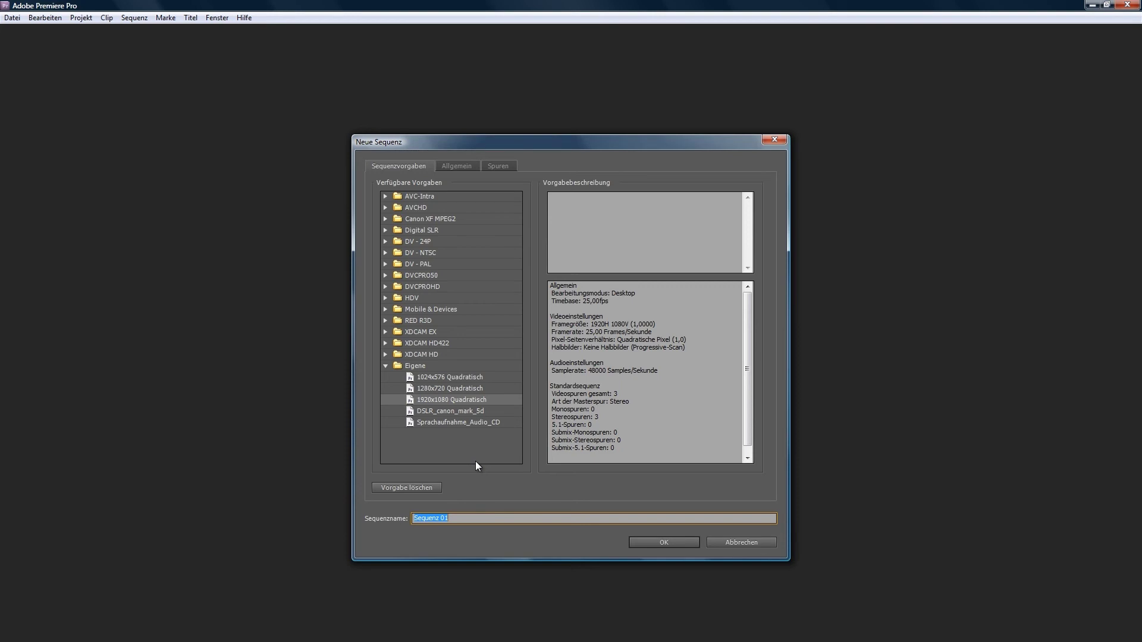
# Select the DV - PAL Widescreen 48kHz sequence preset and view its General settings.
pyautogui.click(385, 264)
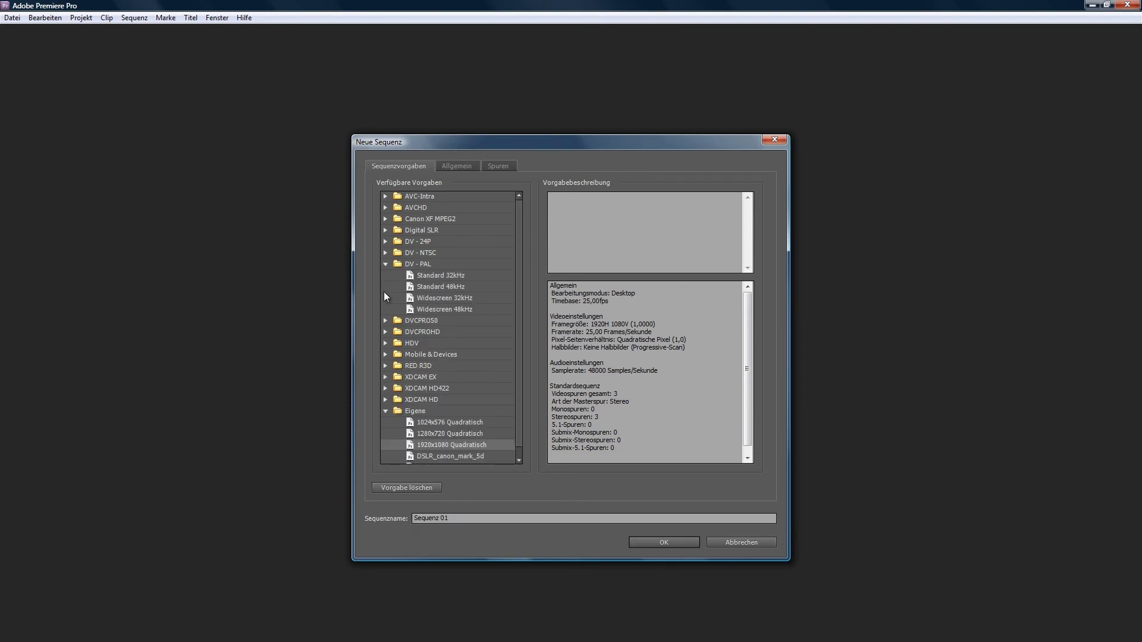
pyautogui.click(413, 310)
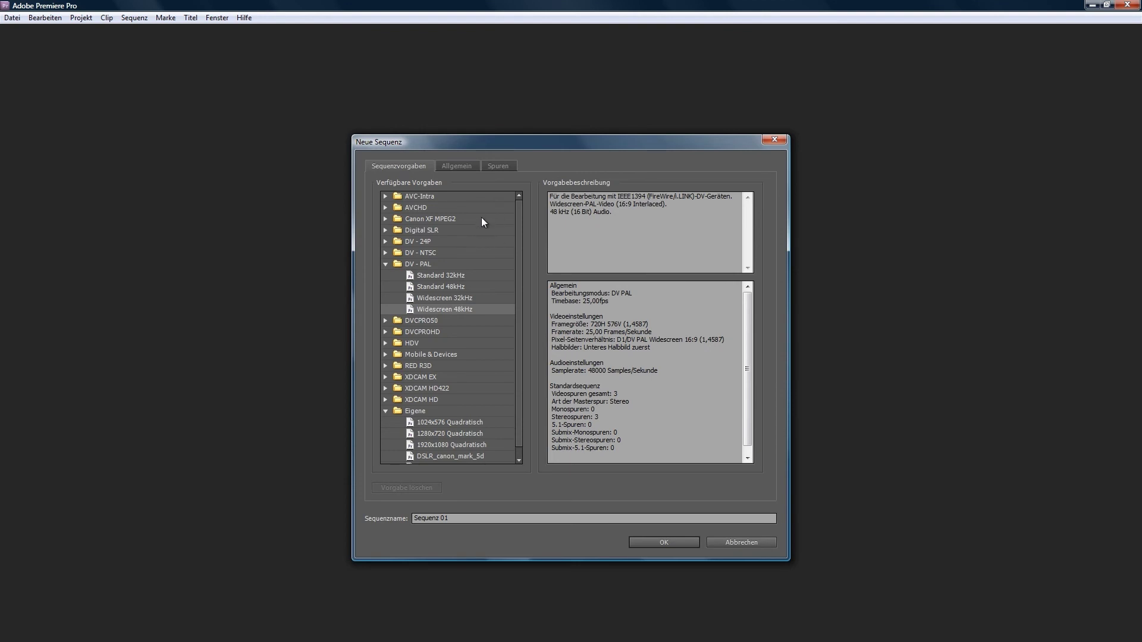
pyautogui.click(466, 169)
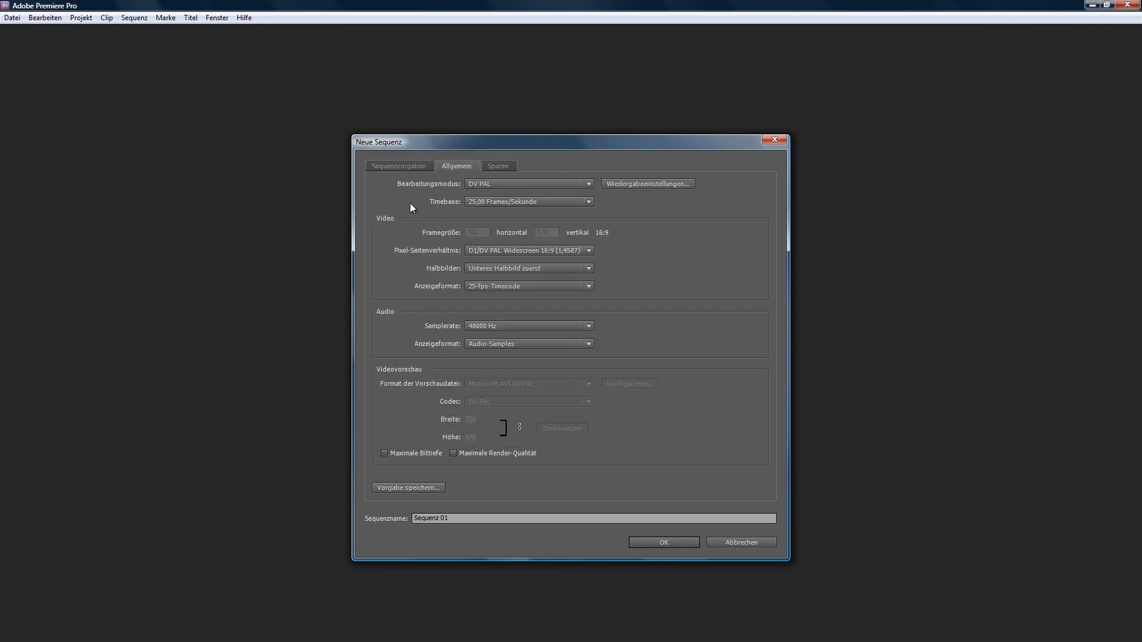
# Set the editing mode to Desktop, keeping I-Frame nur MPEG as the preview file format.
pyautogui.click(495, 185)
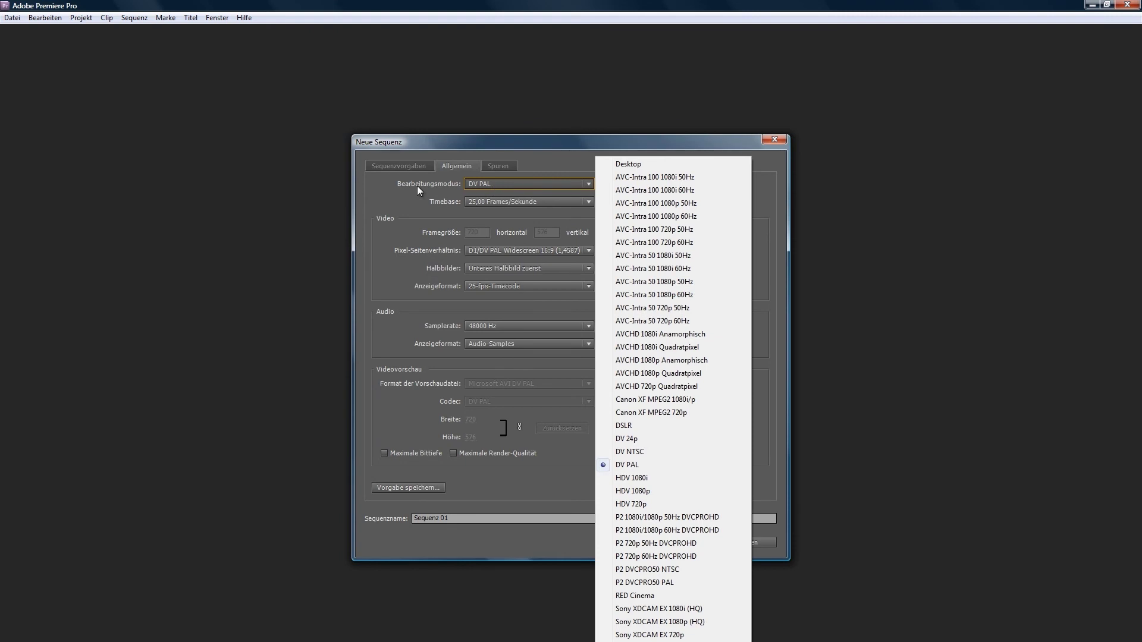
pyautogui.click(632, 166)
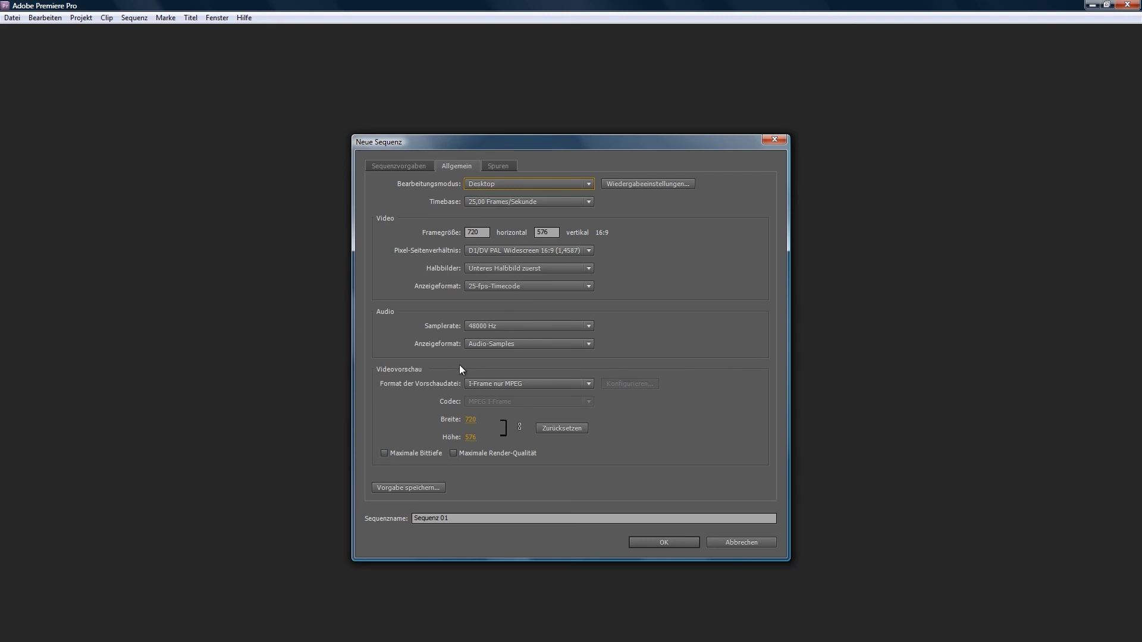
pyautogui.click(504, 385)
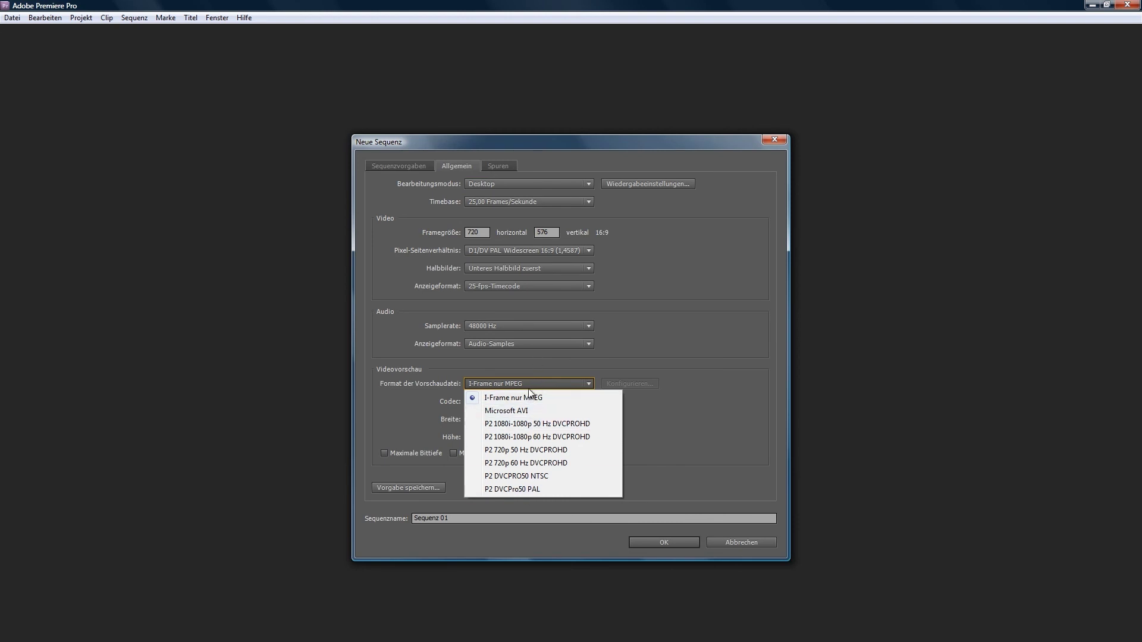
pyautogui.click(528, 385)
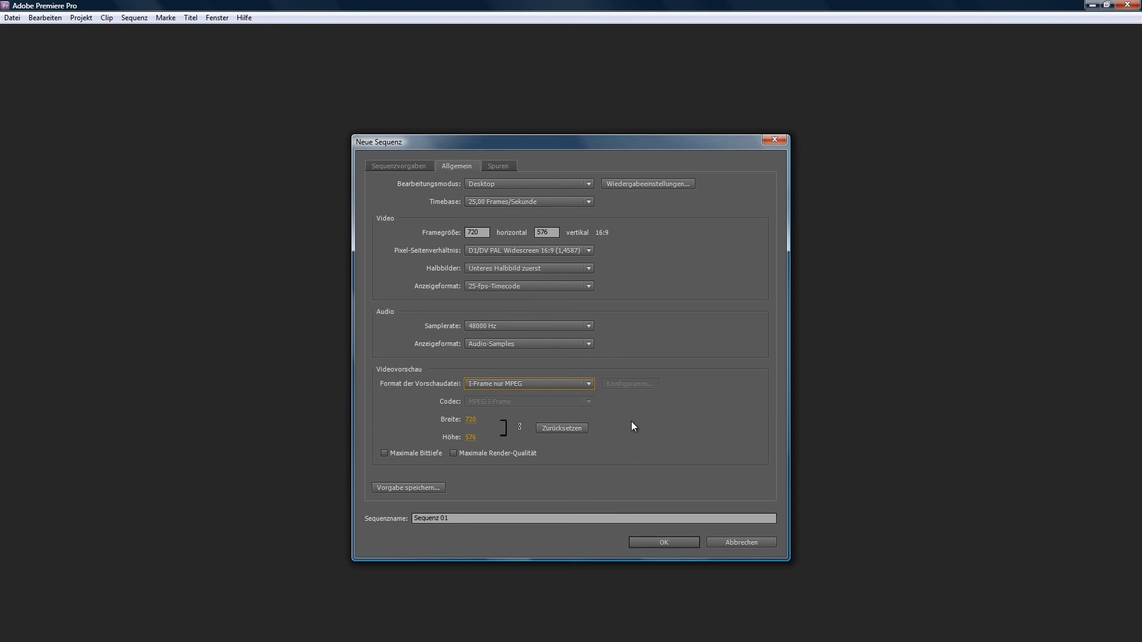
pyautogui.moveTo(467, 424); pyautogui.dragTo(471, 424)
# Save the Desktop-mode settings as custom preset 'test' with description 'test'.
pyautogui.click(412, 487)
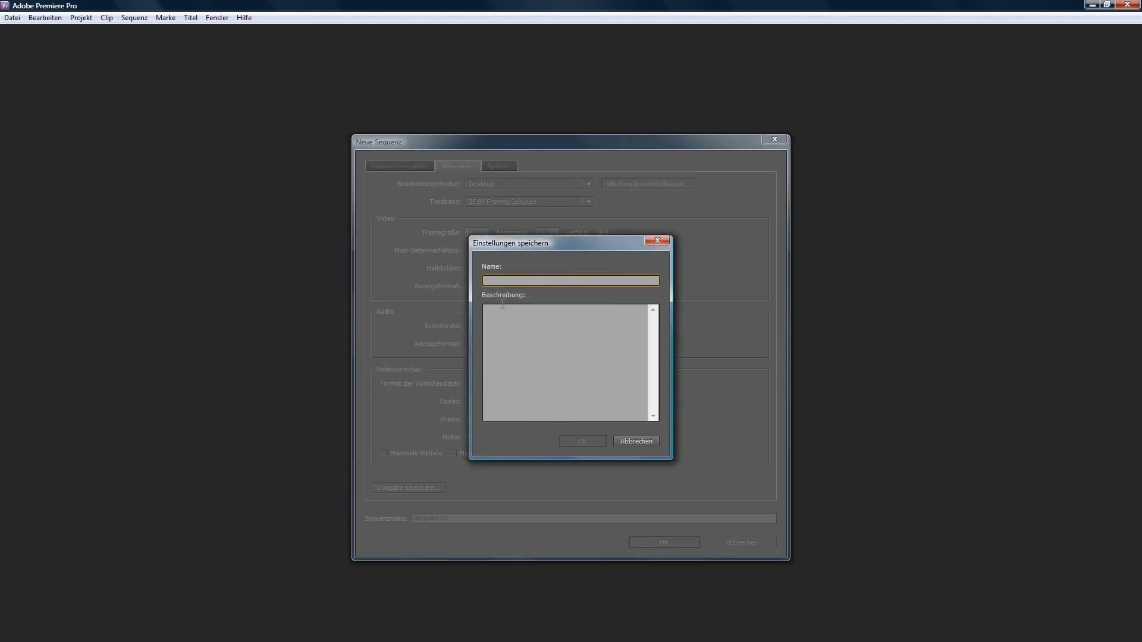
pyautogui.write('test')
pyautogui.click(552, 319)
pyautogui.write('est')
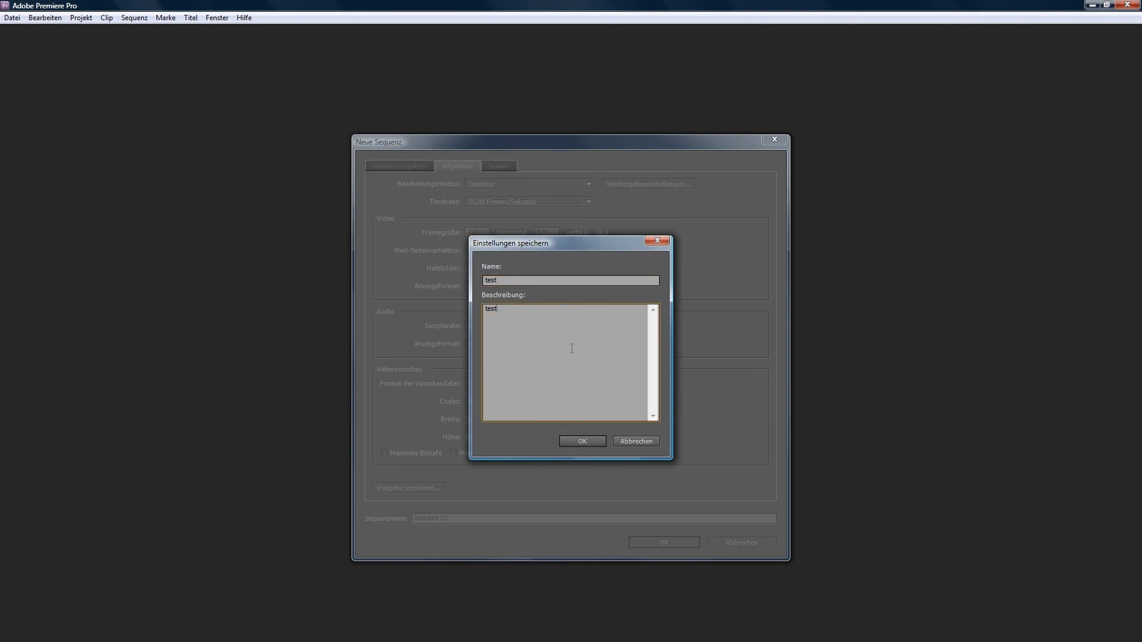
pyautogui.click(568, 441)
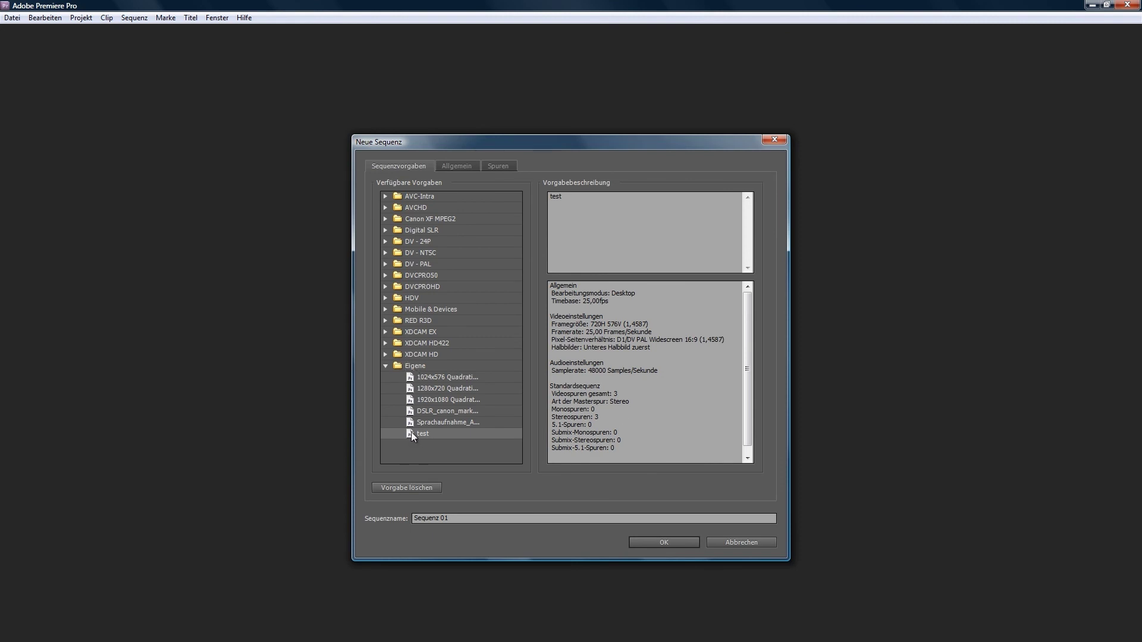
# Give the sequence 6 video tracks and 4 stereo audio tracks.
pyautogui.click(490, 166)
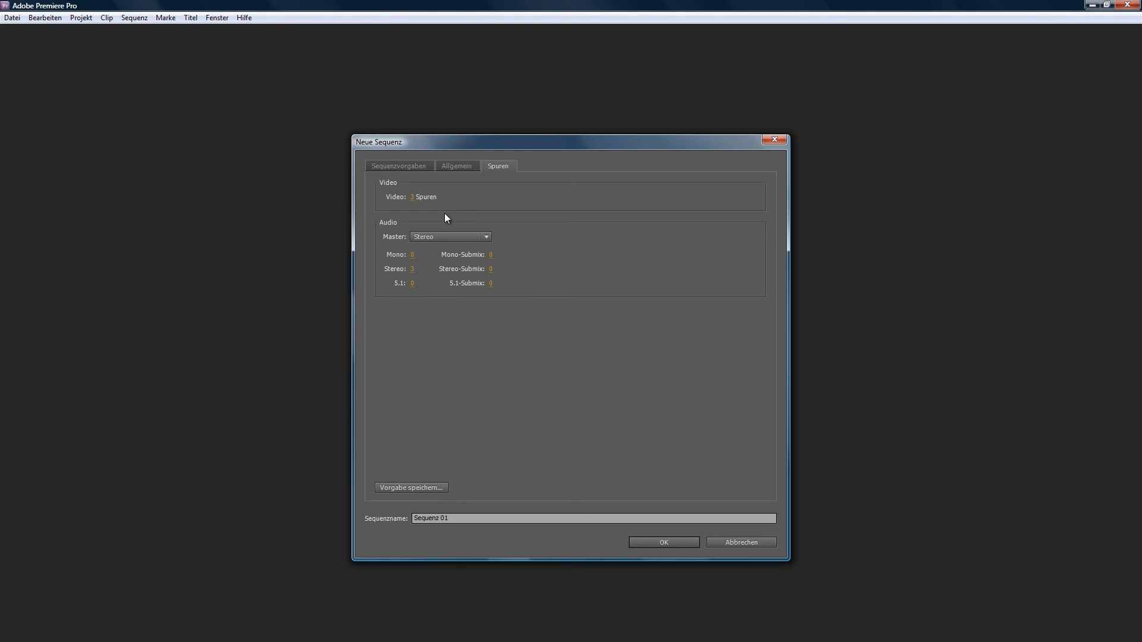
pyautogui.click(412, 198)
pyautogui.write('7')
pyautogui.write('5')
pyautogui.click(412, 268)
pyautogui.write('4')
# Name the sequence basic_training_part1 and create it.
pyautogui.moveTo(483, 517); pyautogui.dragTo(389, 513)
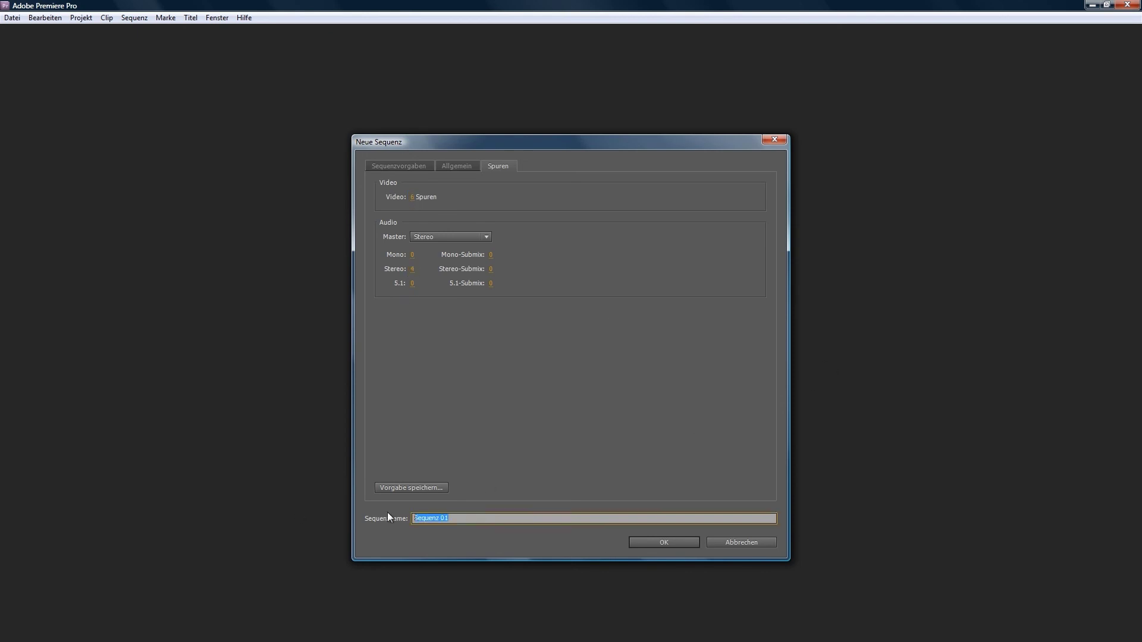
pyautogui.write('basic_')
pyautogui.write('training_part1')
pyautogui.press('Return')
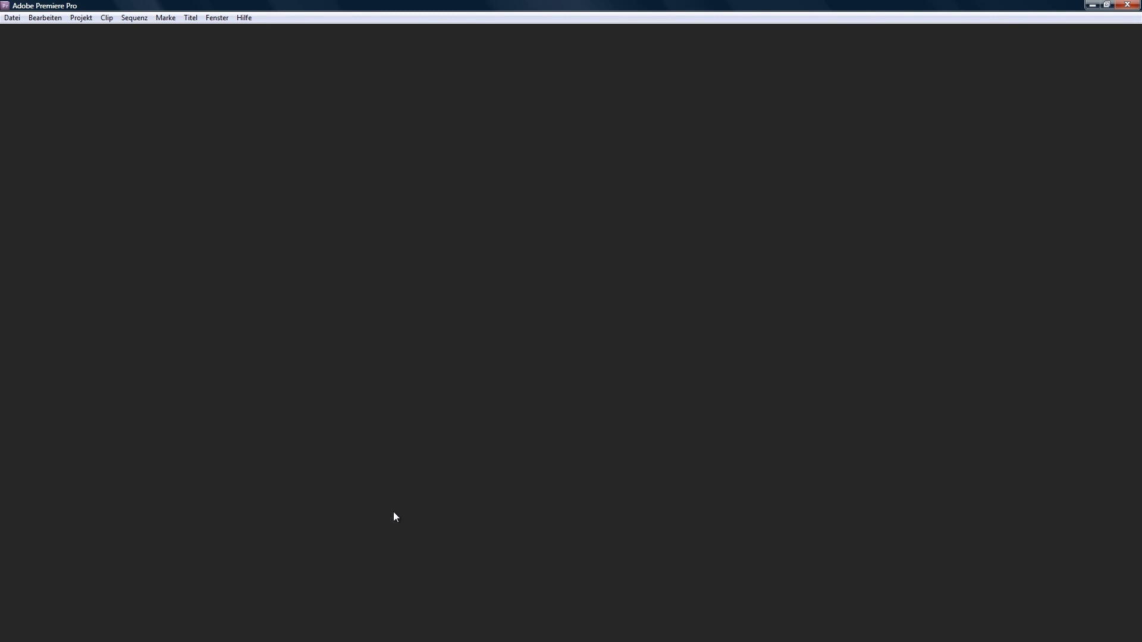